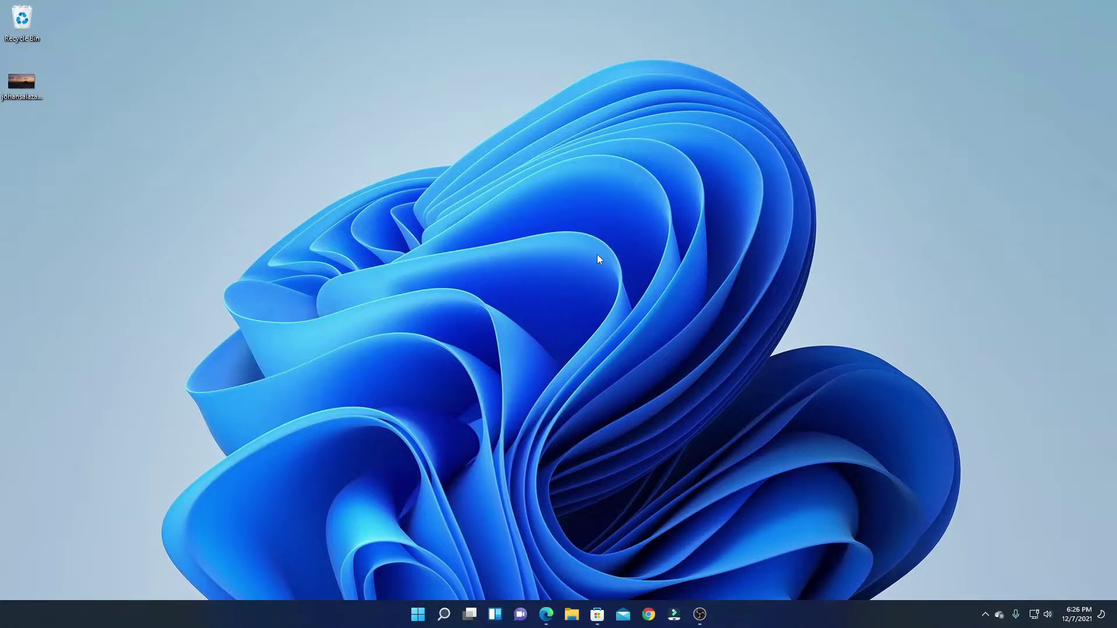
Launch Microsoft Store and search for 'RAW Image Extension'.
left_click(597, 614)
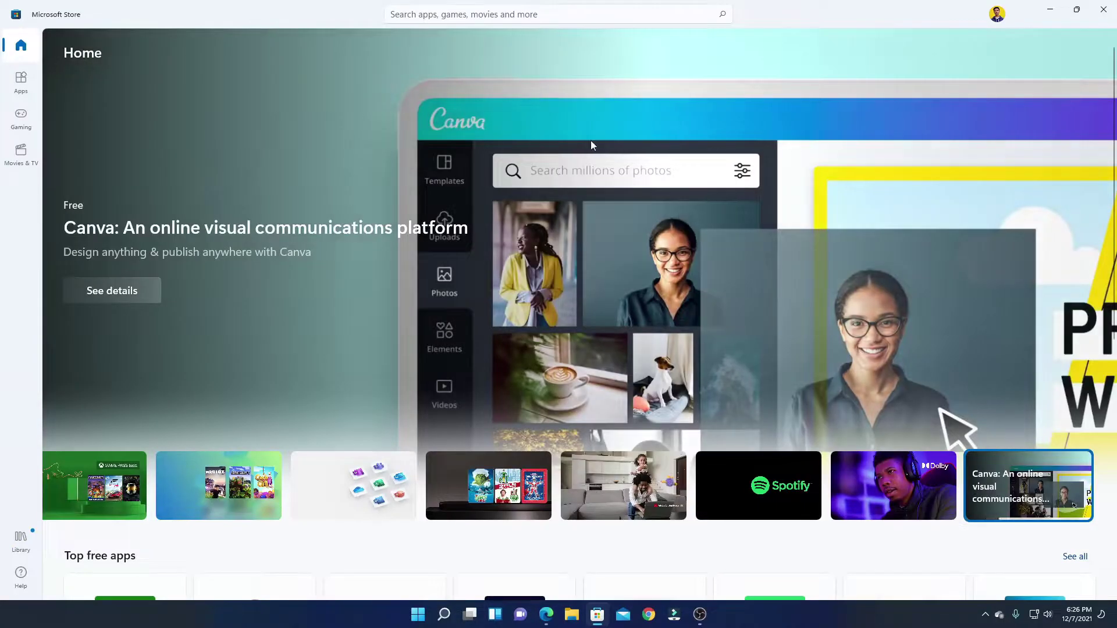
left_click(533, 15)
type("RAW Image Extension")
key("Return")
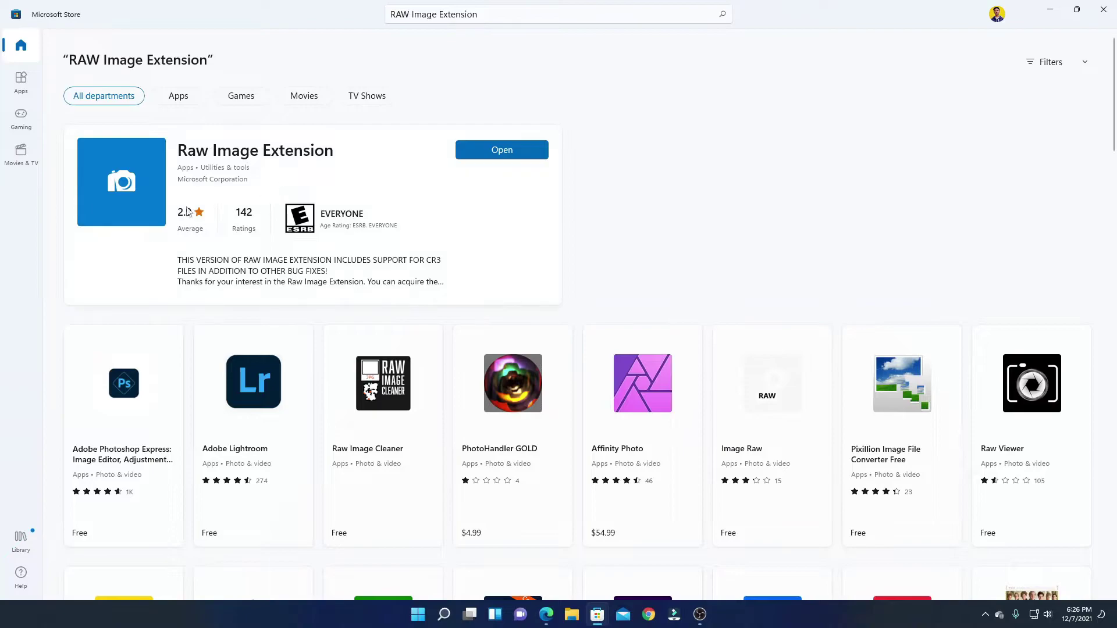
View the Raw Image Extension page, reading its CR3 and GPR notes, then show the desktop.
left_click(285, 171)
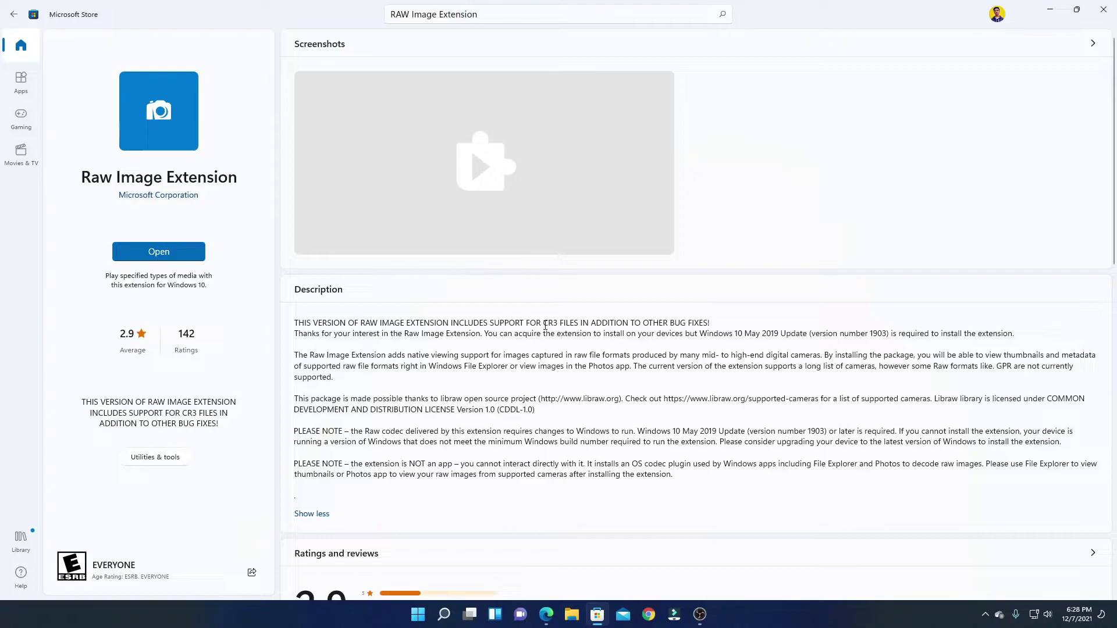
left_click_drag(540, 324, 576, 323)
left_click(567, 361)
left_click_drag(996, 367, 1066, 374)
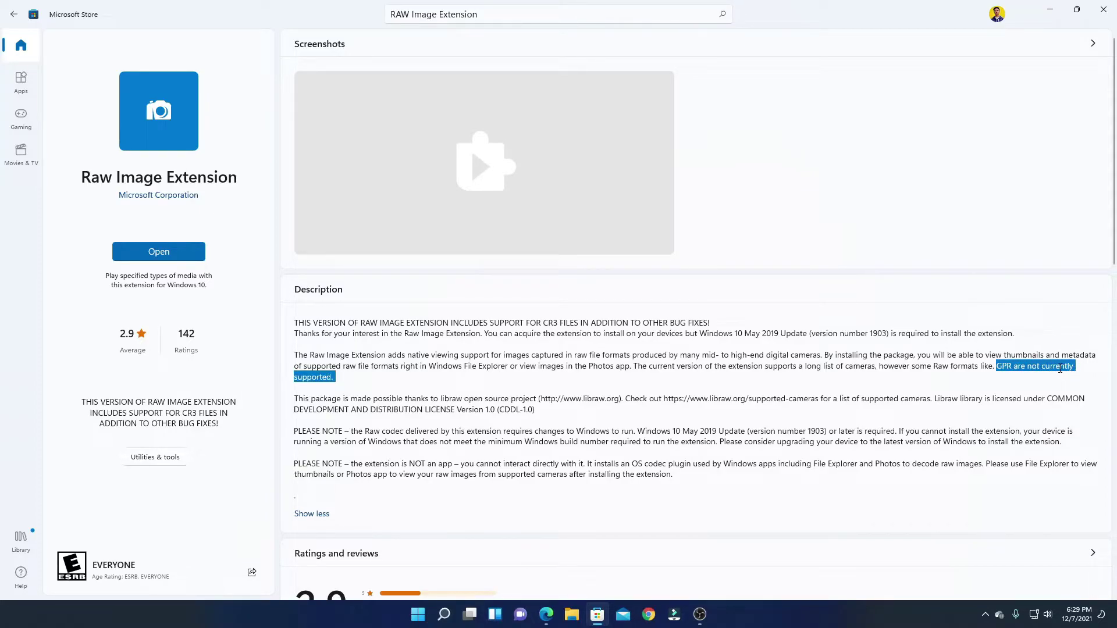
left_click_drag(1062, 371, 468, 380)
key("super+d")
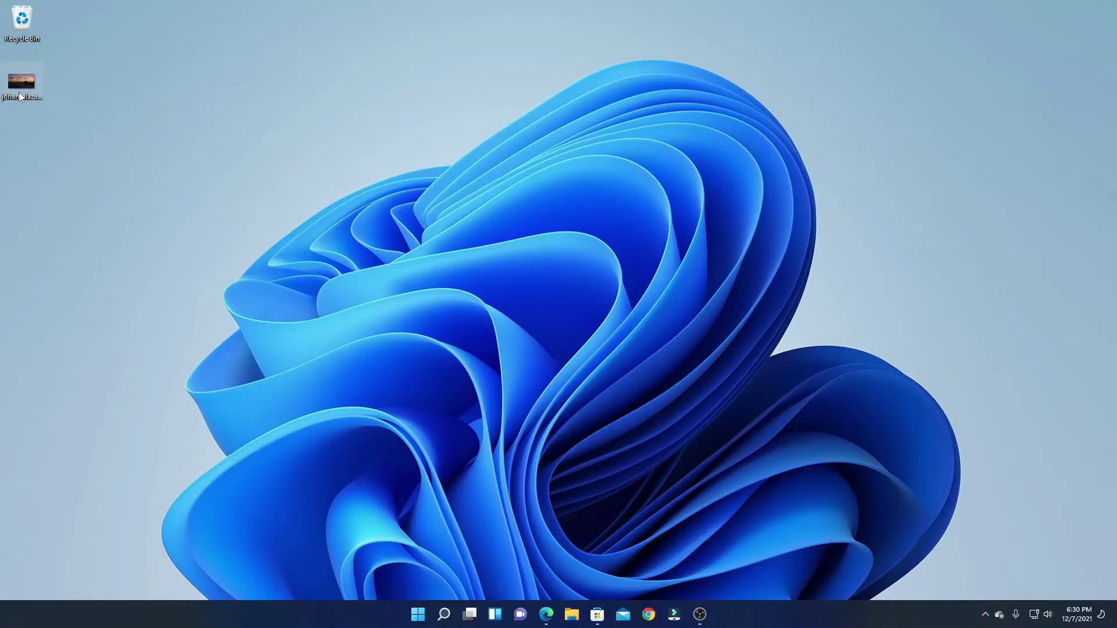
right_click(20, 96)
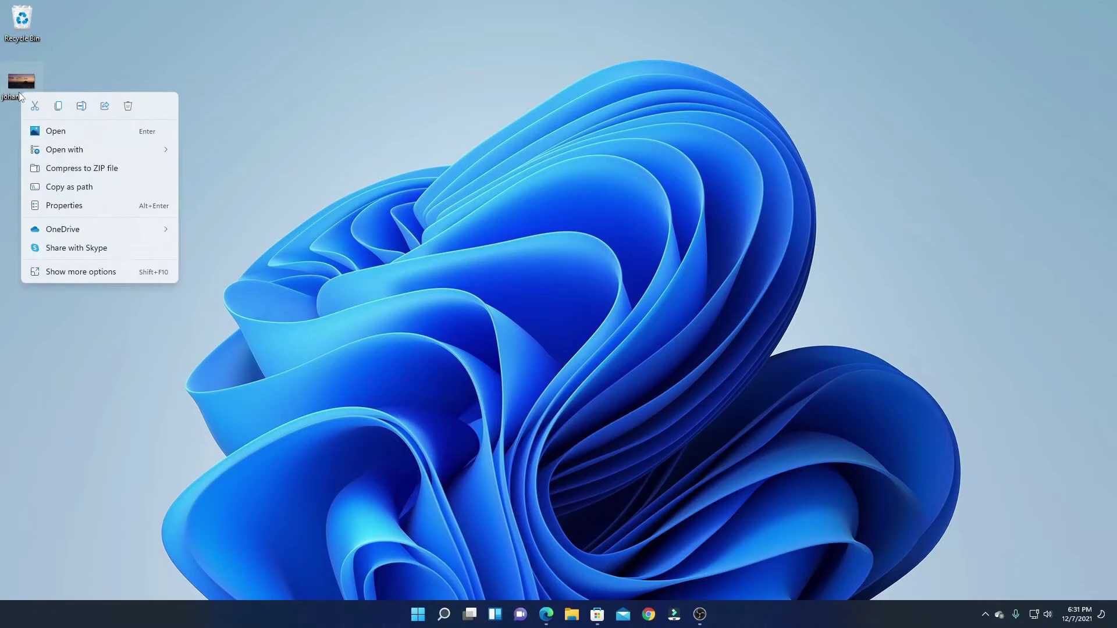
left_click(135, 271)
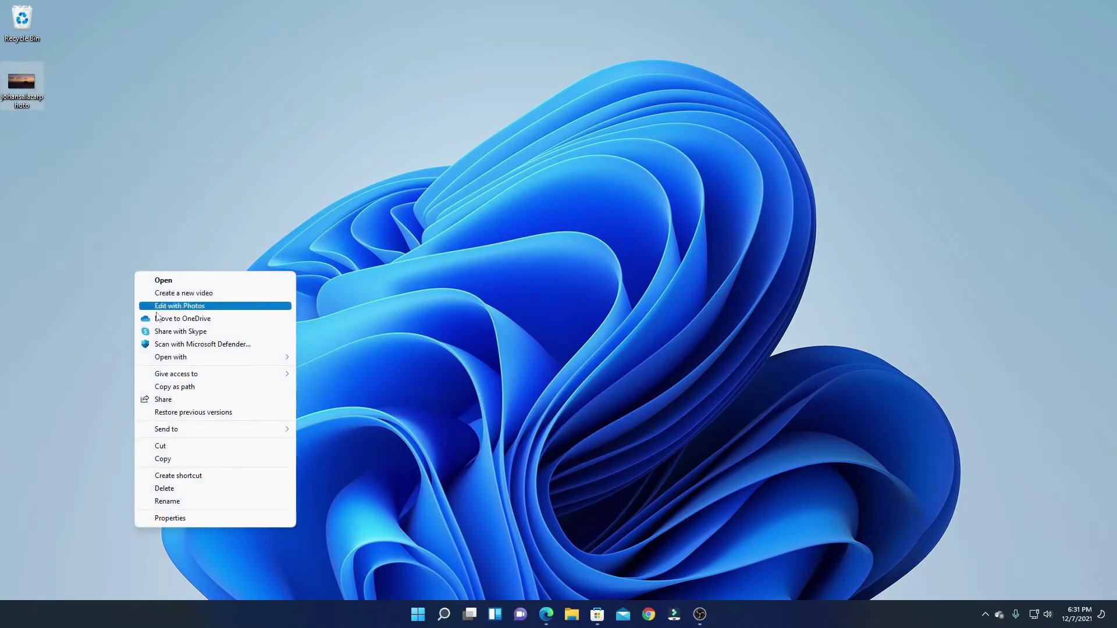
left_click(175, 588)
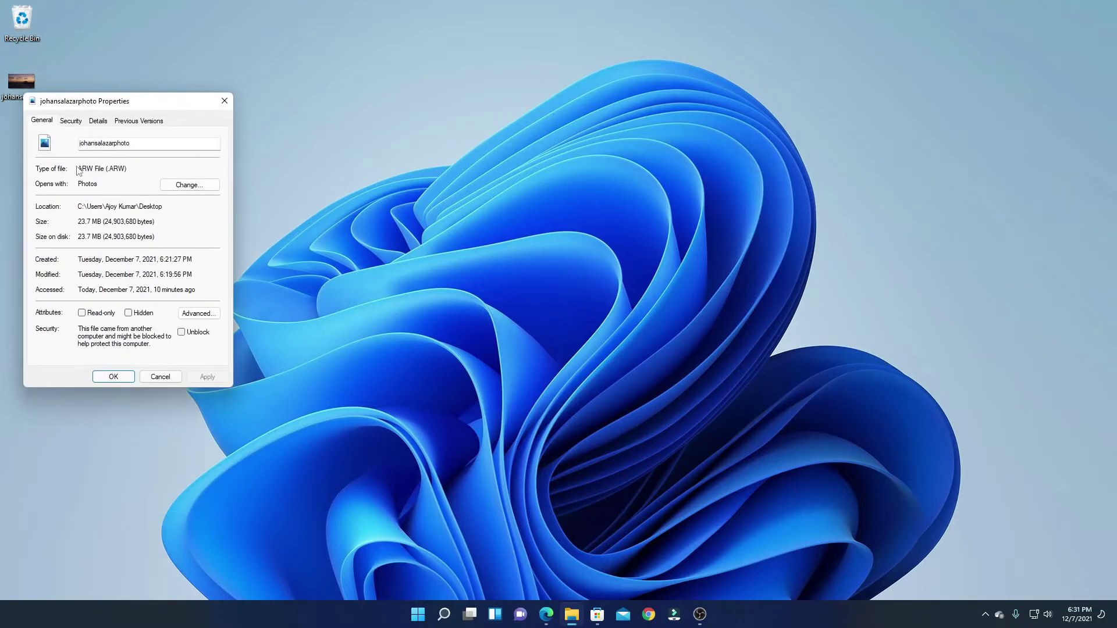
left_click_drag(128, 169, 84, 169)
left_click(106, 169)
triple_click(119, 170)
left_click(153, 168)
left_click(225, 101)
Open the desktop ARW photo in Photos, always using Photos for .ARW files.
right_click(18, 84)
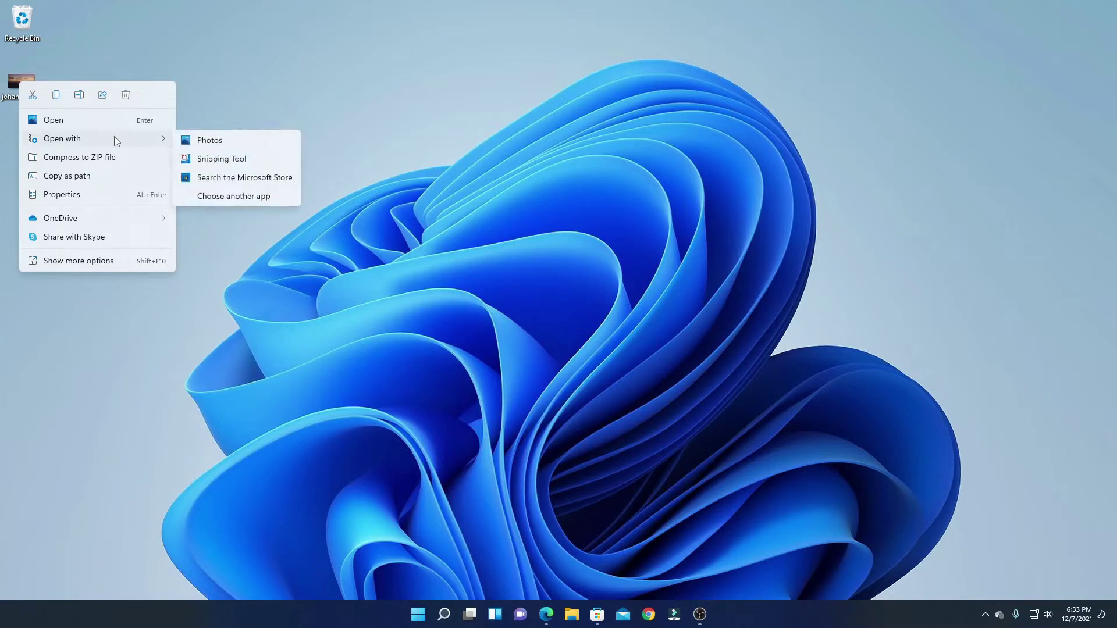
mouse_move(62, 139)
left_click(277, 200)
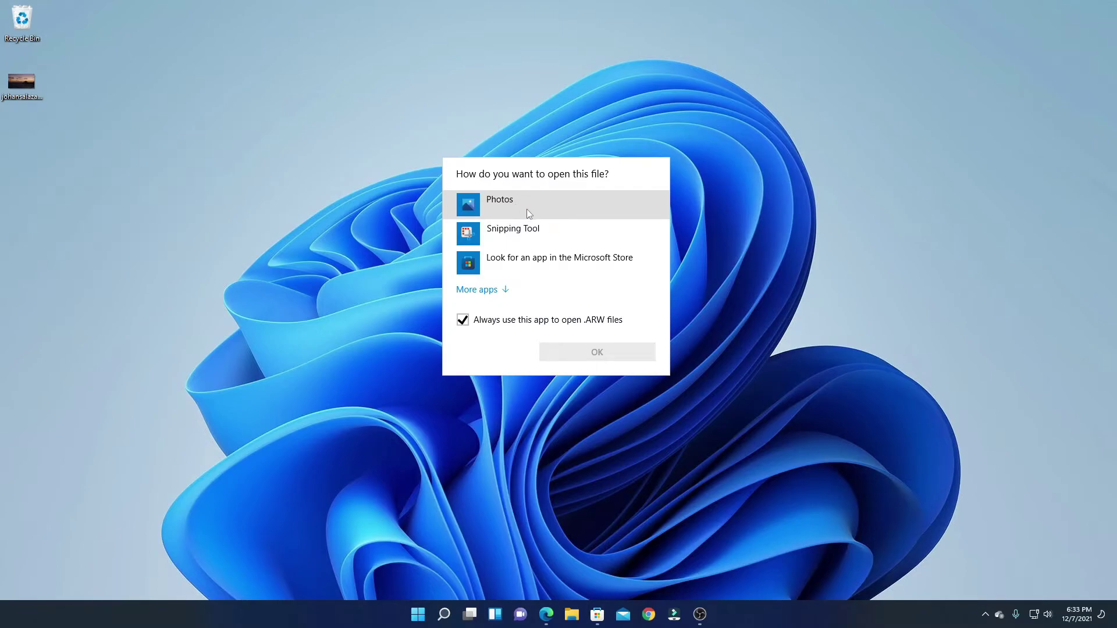
left_click(526, 209)
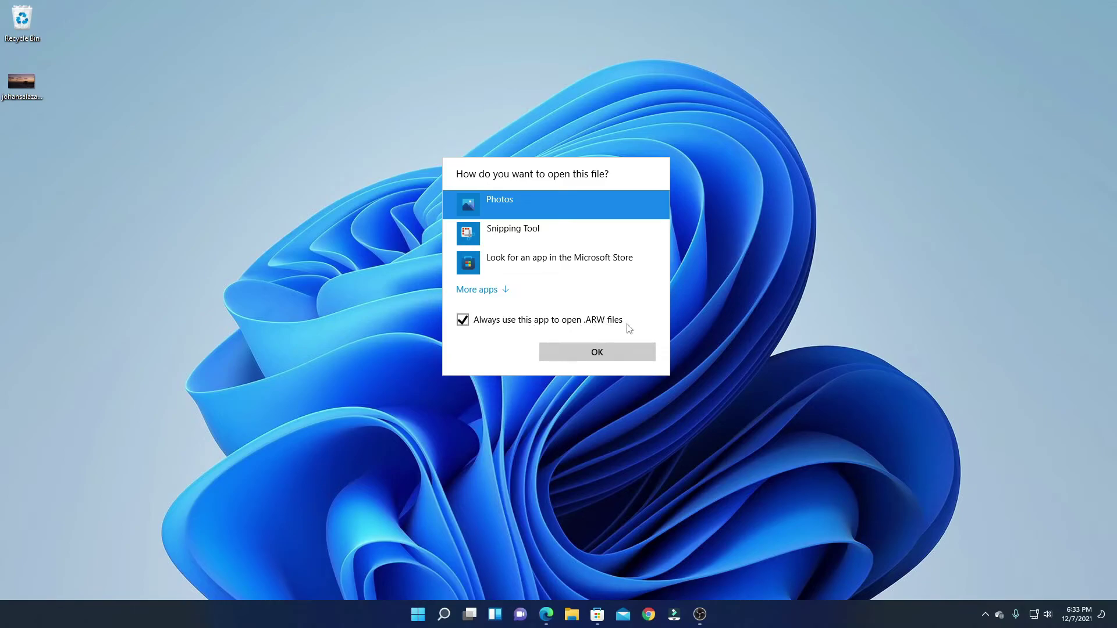
left_click(633, 352)
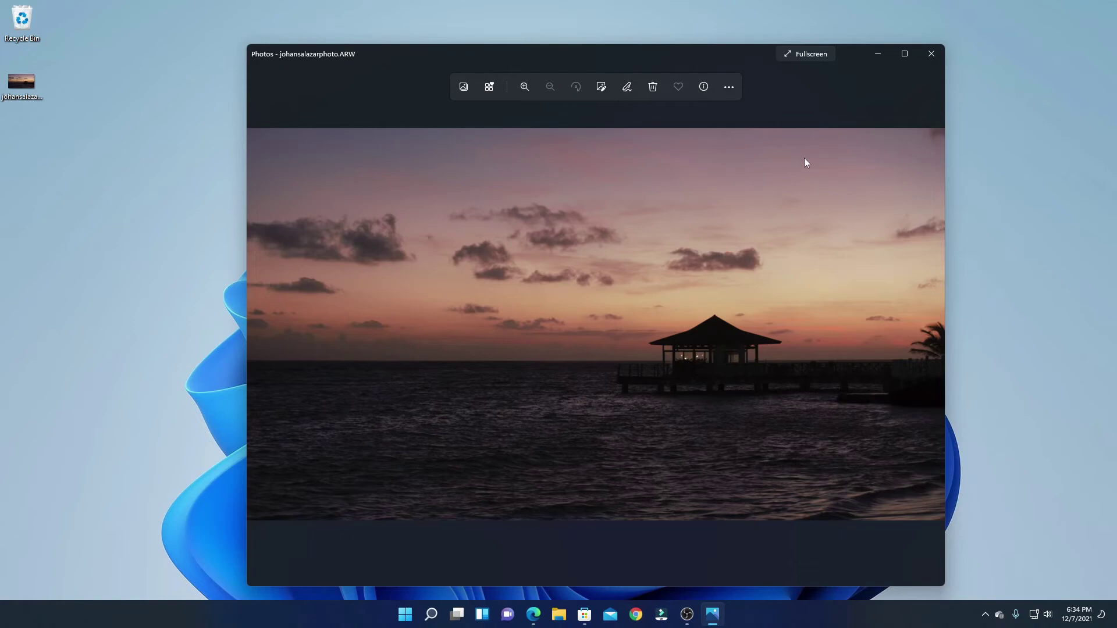
Minimize the Photos window showing the sunset ARW photo.
left_click(876, 54)
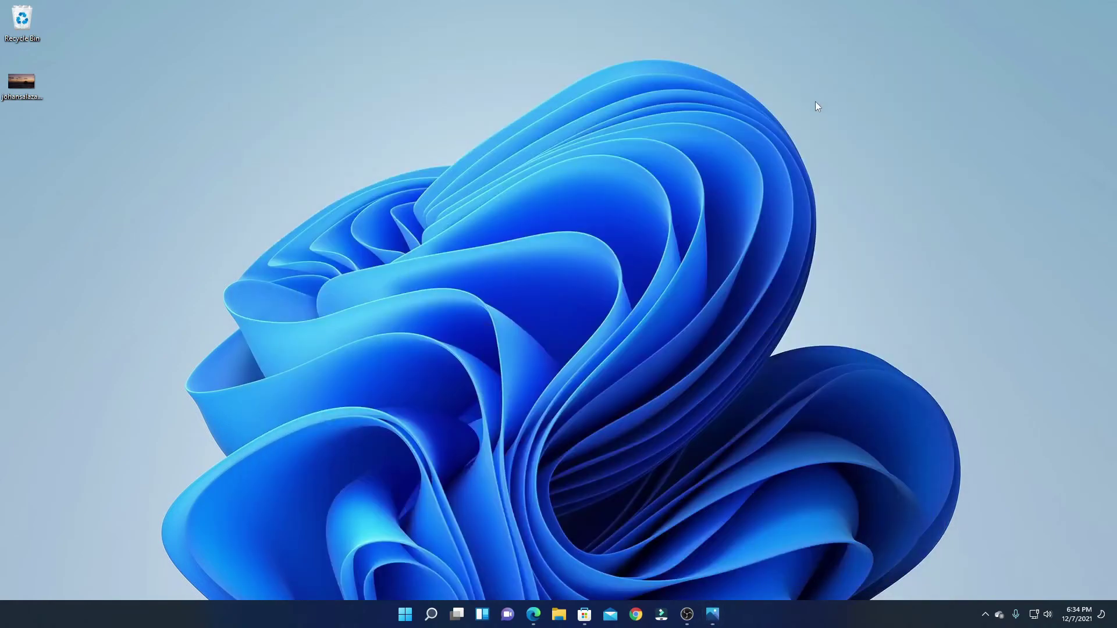